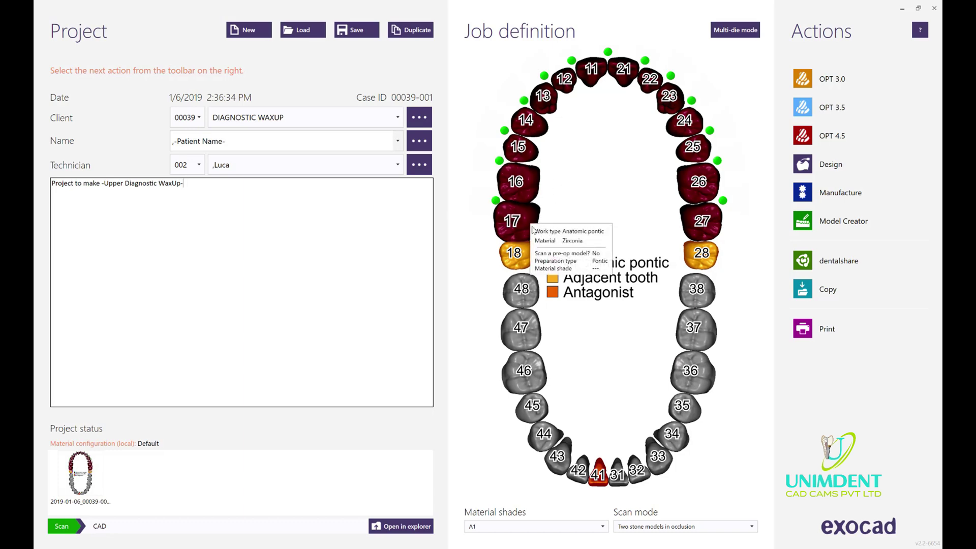
# Clear the anatomic pontic definition from tooth 17 and from all remaining upper teeth through tooth 27.
pyautogui.click(532, 228)
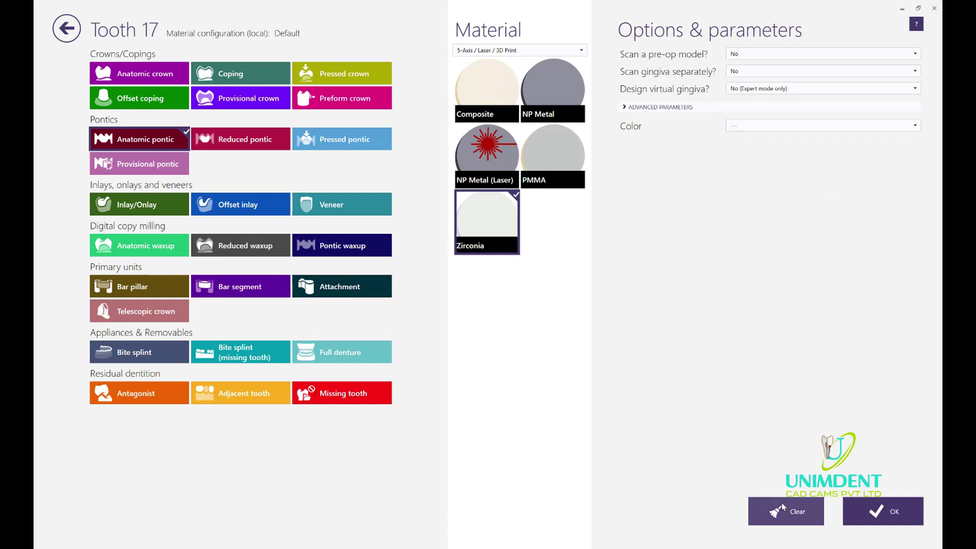
pyautogui.click(773, 507)
pyautogui.click(882, 511)
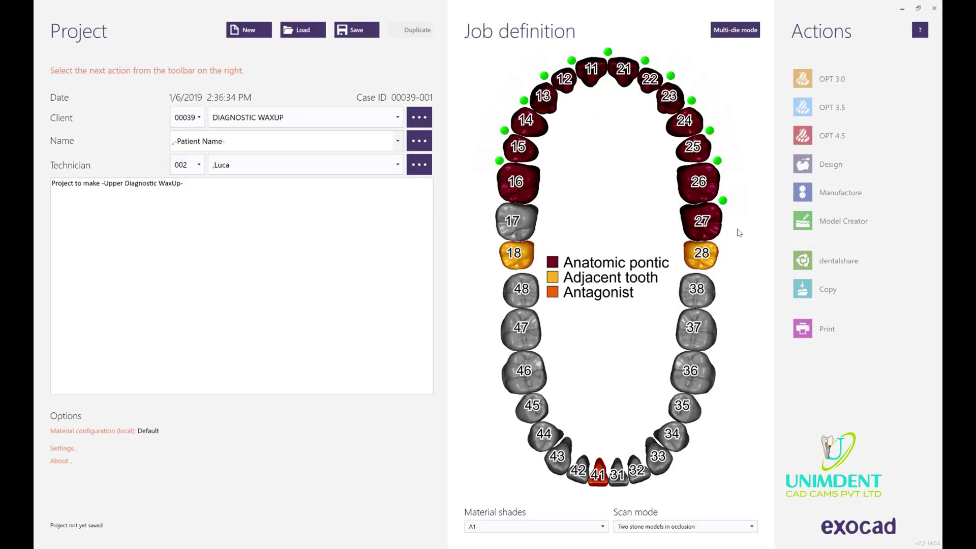
pyautogui.keyDown('shift'); pyautogui.click(721, 224); pyautogui.keyUp('shift')
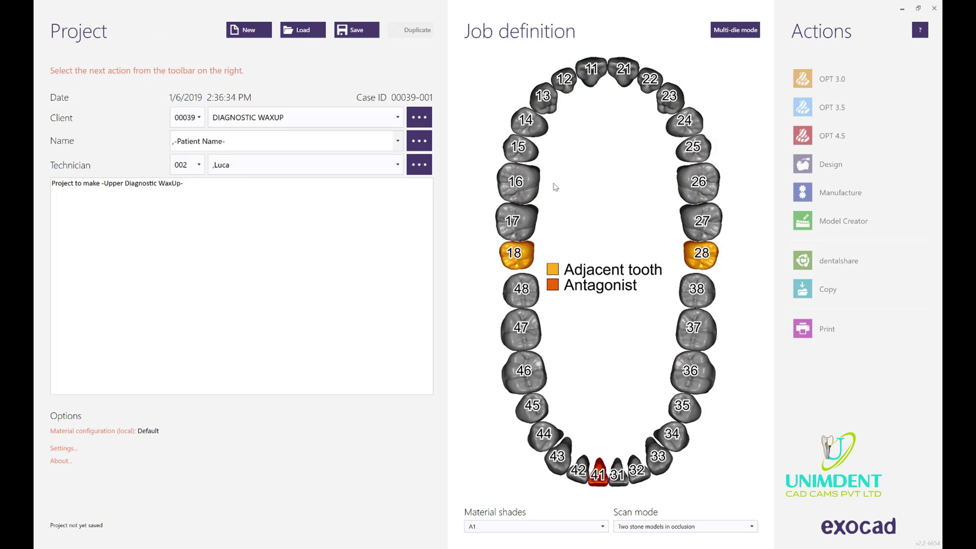
# Define tooth 16 as an anatomic waxup in PMMA and save the project.
pyautogui.click(506, 189)
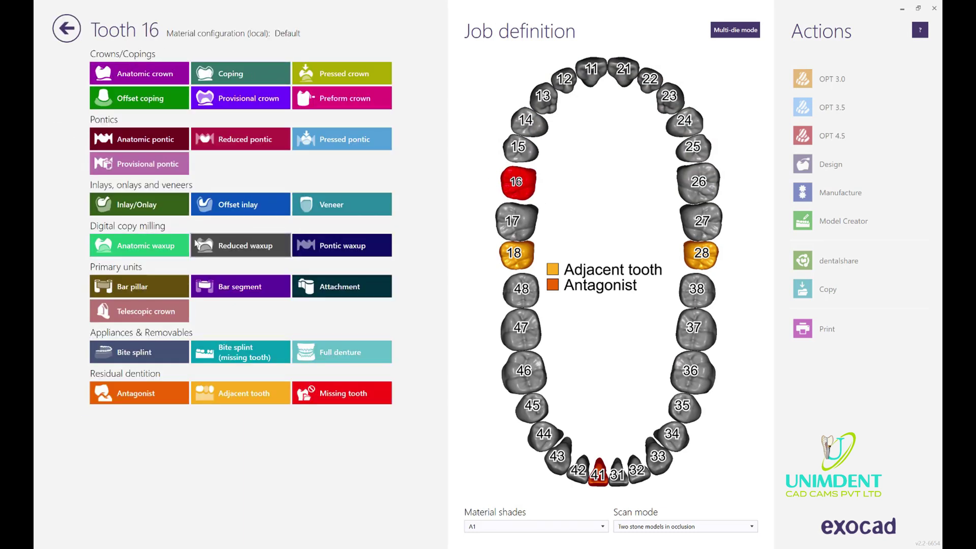
pyautogui.click(150, 243)
pyautogui.click(571, 162)
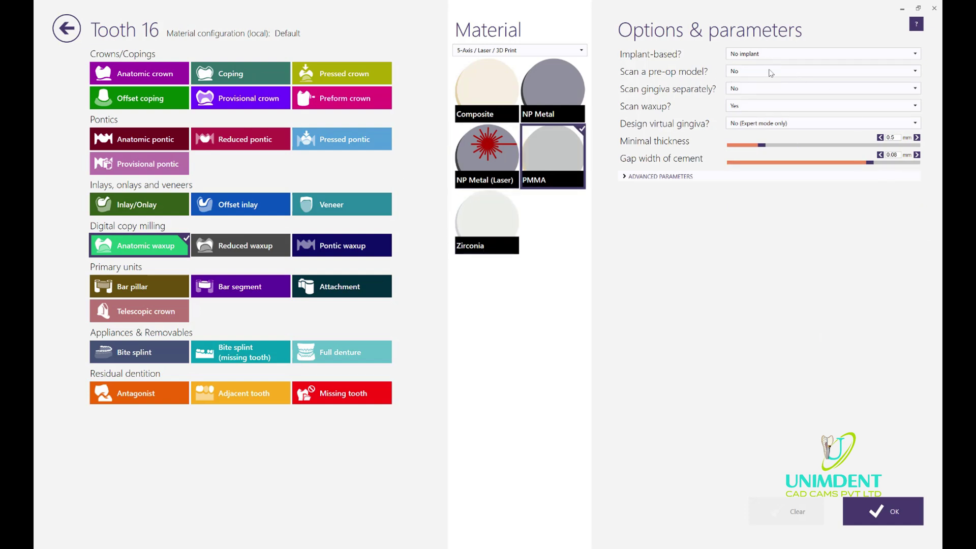
pyautogui.click(896, 507)
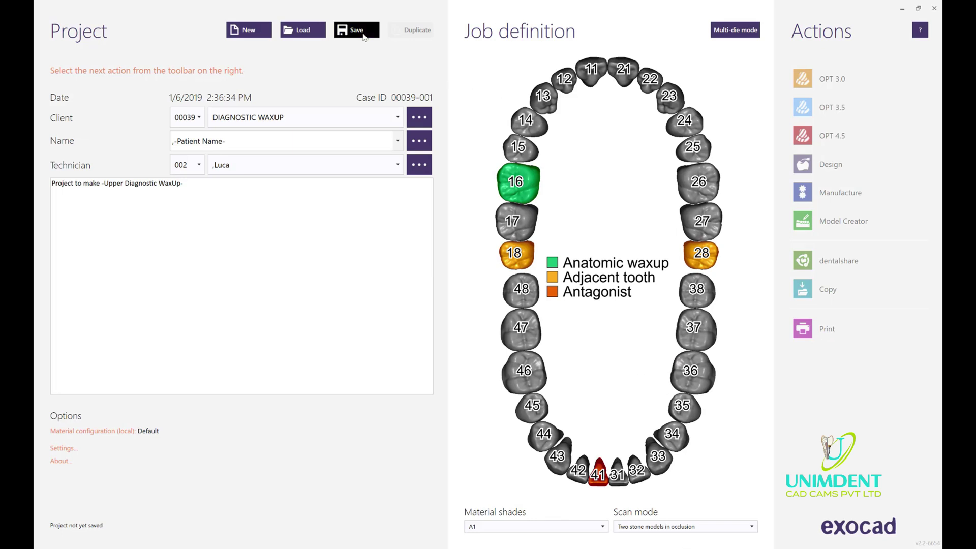
pyautogui.click(357, 31)
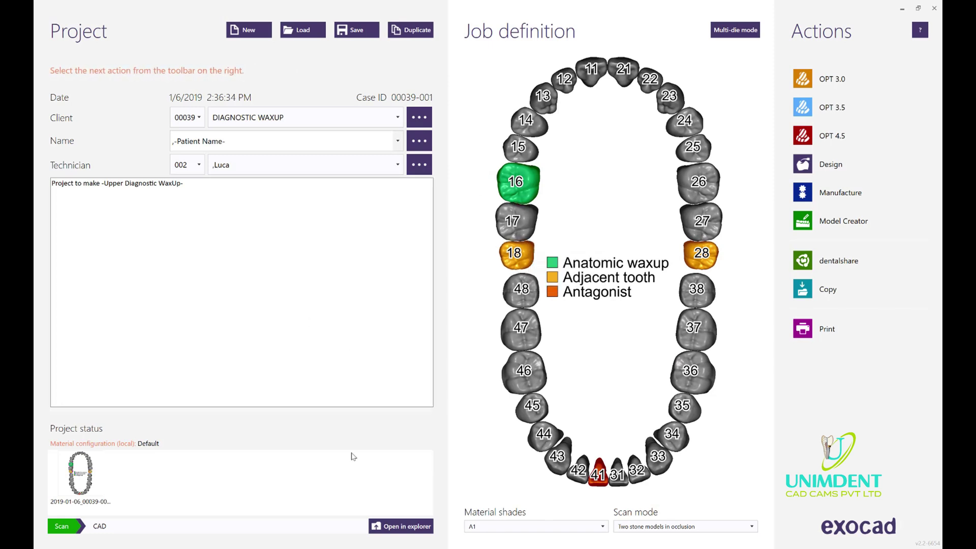
# Open the project folder and examine the "temp module model" file from several angles in 3D Builder.
pyautogui.click(403, 527)
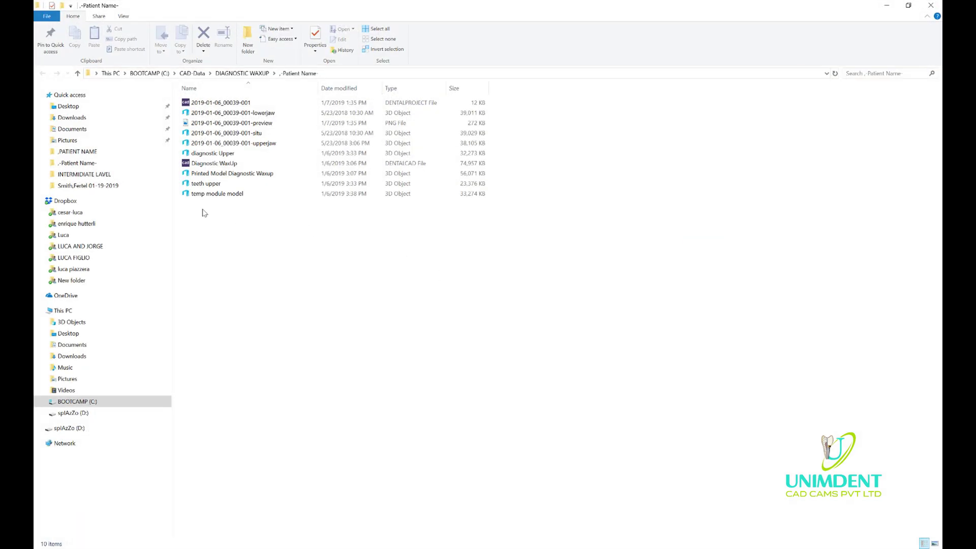
pyautogui.click(206, 196)
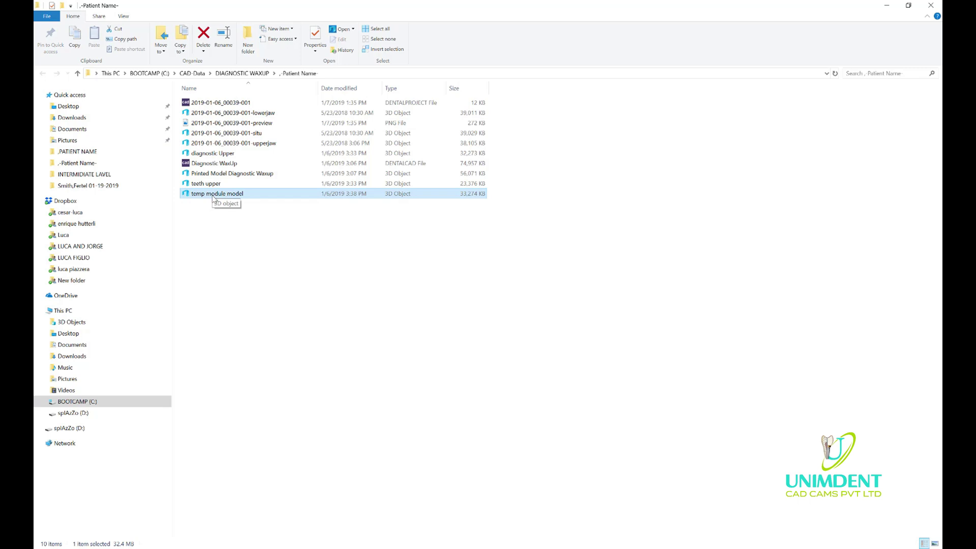
pyautogui.doubleClick(213, 197)
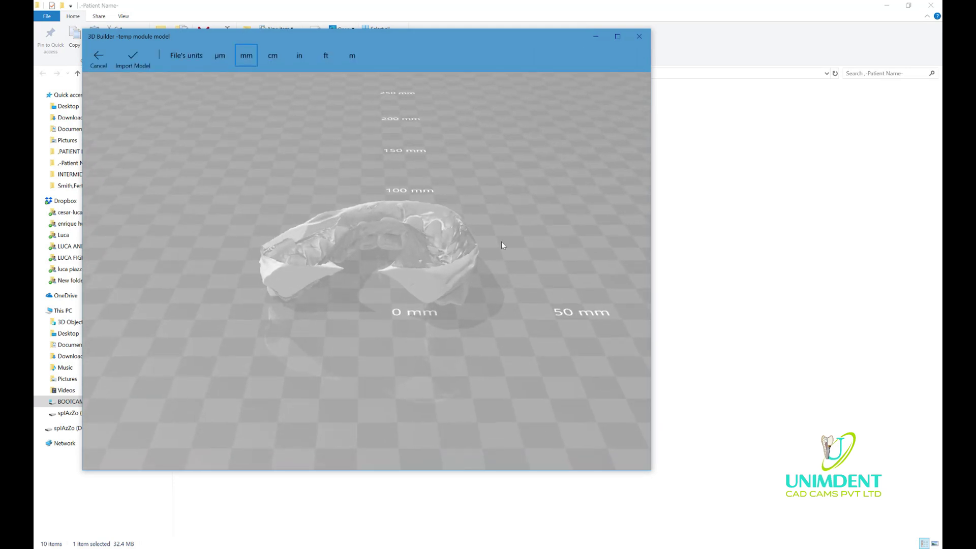
pyautogui.moveTo(417, 242); pyautogui.dragTo(511, 252)
pyautogui.moveTo(445, 218); pyautogui.dragTo(297, 262)
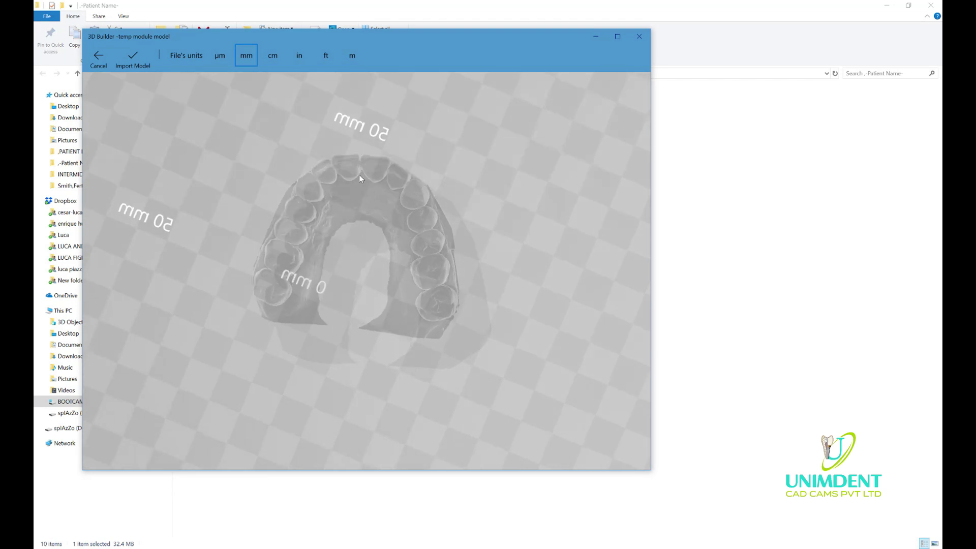
pyautogui.moveTo(397, 249); pyautogui.dragTo(705, 3)
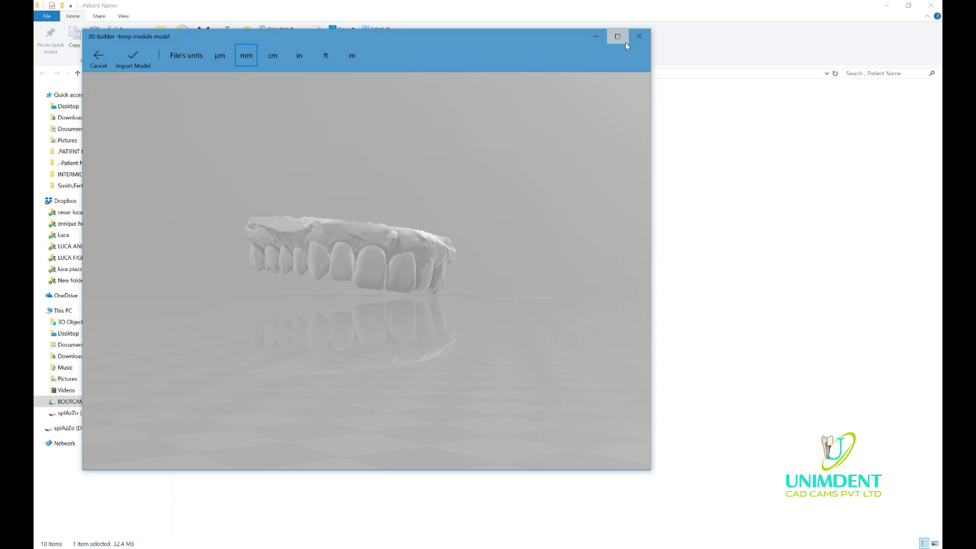
pyautogui.click(643, 40)
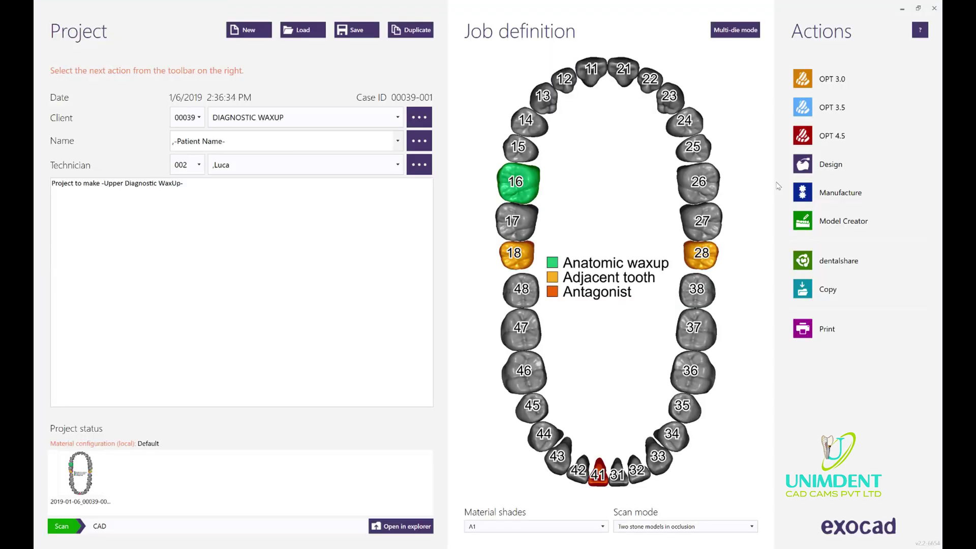
# Start the design from scan data only and load "temp module model" as the upper jaw waxup scan.
pyautogui.click(827, 165)
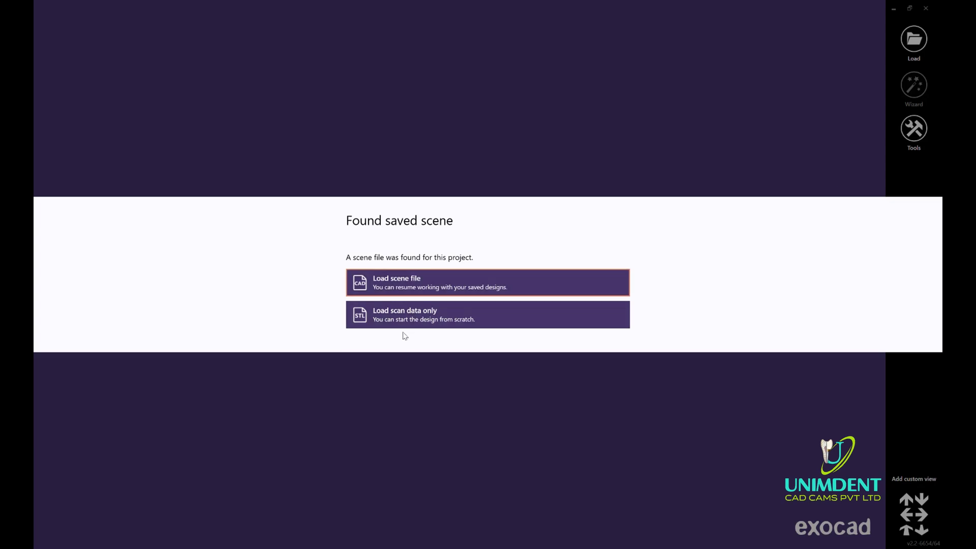
pyautogui.click(430, 318)
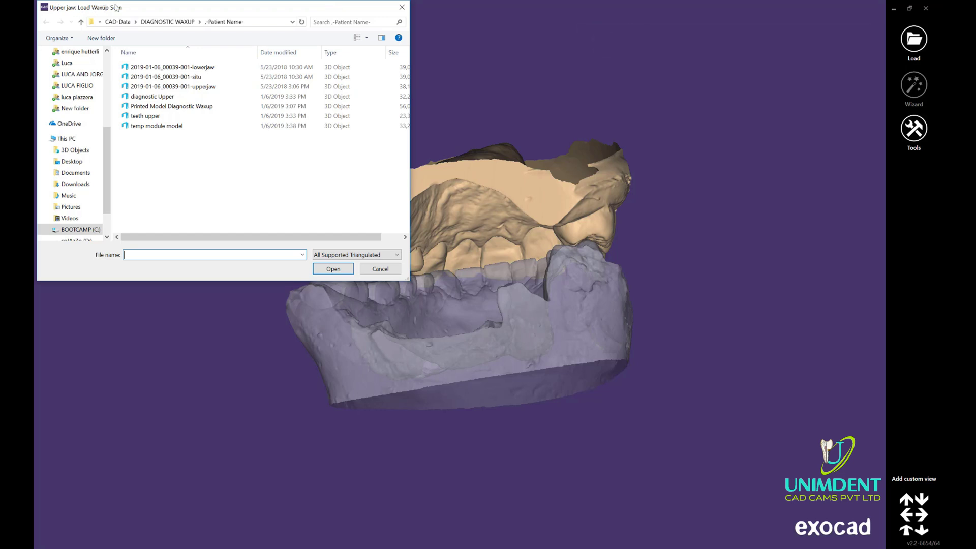
pyautogui.click(142, 128)
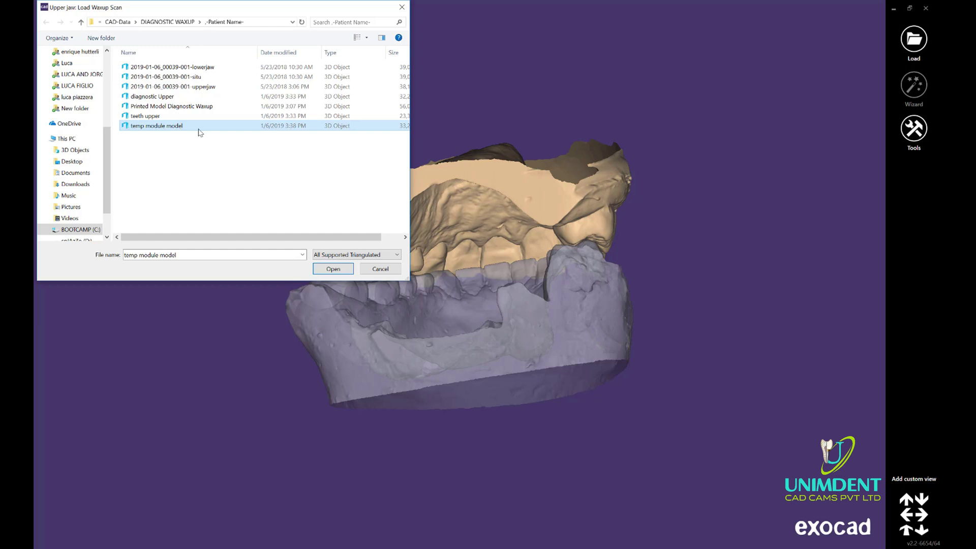
pyautogui.click(347, 271)
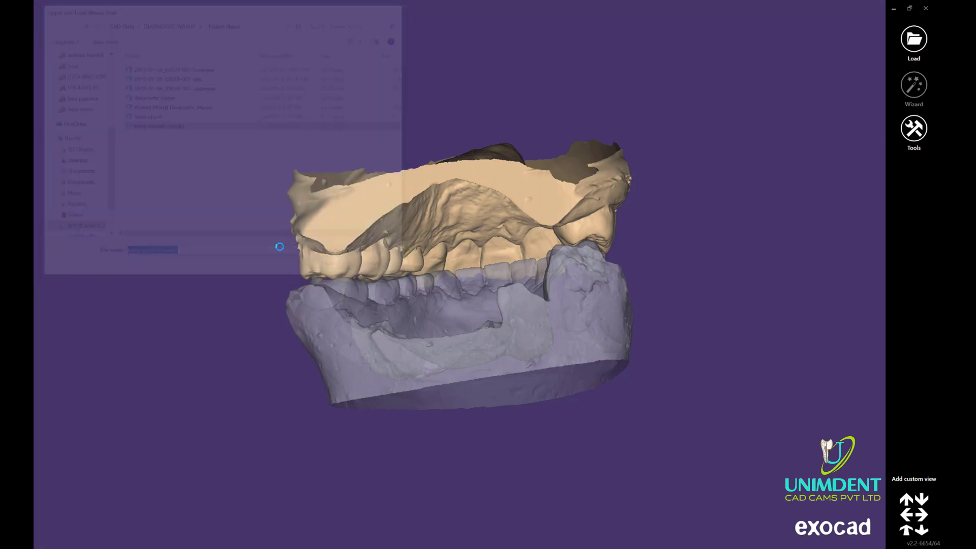
# Draw one continuous margin line for tooth 16 around all teeth of the upper arch, with magnetic line drawing turned off.
pyautogui.moveTo(514, 262); pyautogui.dragTo(459, 390, button='right')
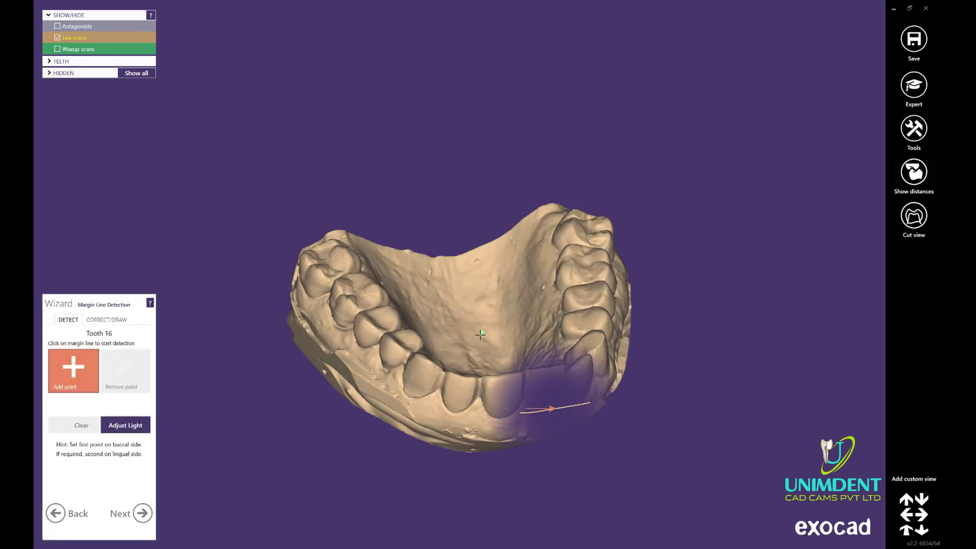
pyautogui.moveTo(625, 310); pyautogui.dragTo(231, 341, button='right')
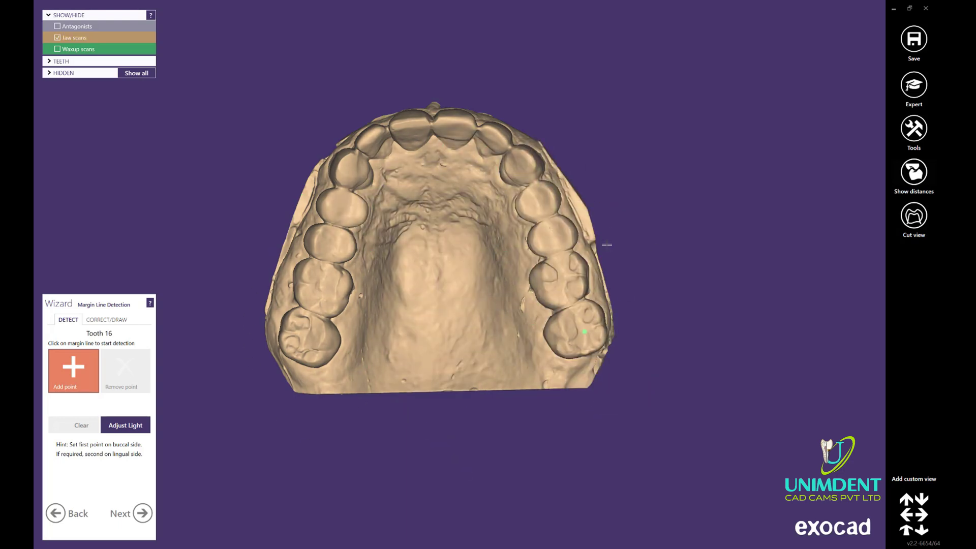
pyautogui.moveTo(401, 294); pyautogui.dragTo(494, 305, button='right')
pyautogui.scroll(3, 496, 328)
pyautogui.scroll(-1, 460, 368)
pyautogui.moveTo(460, 368); pyautogui.dragTo(475, 288, button='right')
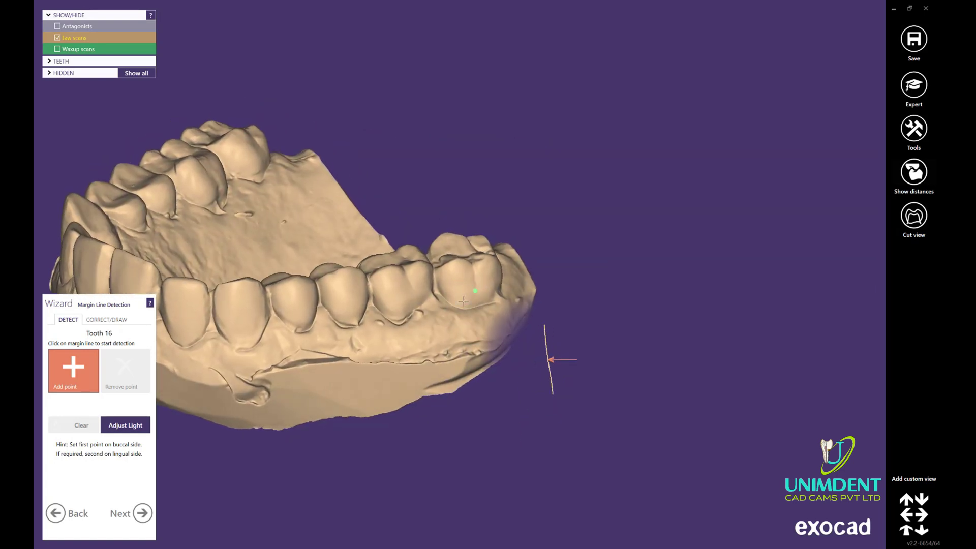
pyautogui.scroll(2, 474, 286)
pyautogui.click(106, 320)
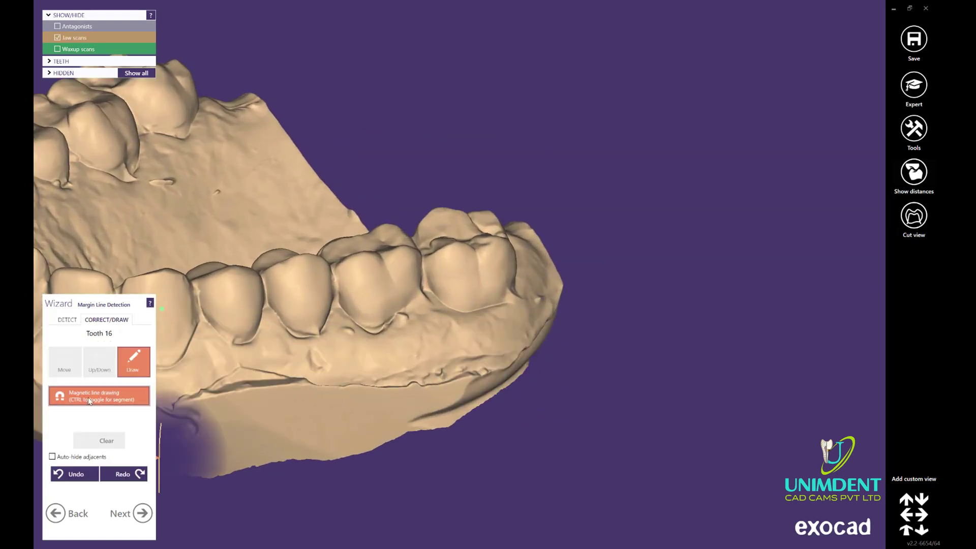
pyautogui.click(88, 401)
pyautogui.scroll(4, 426, 315)
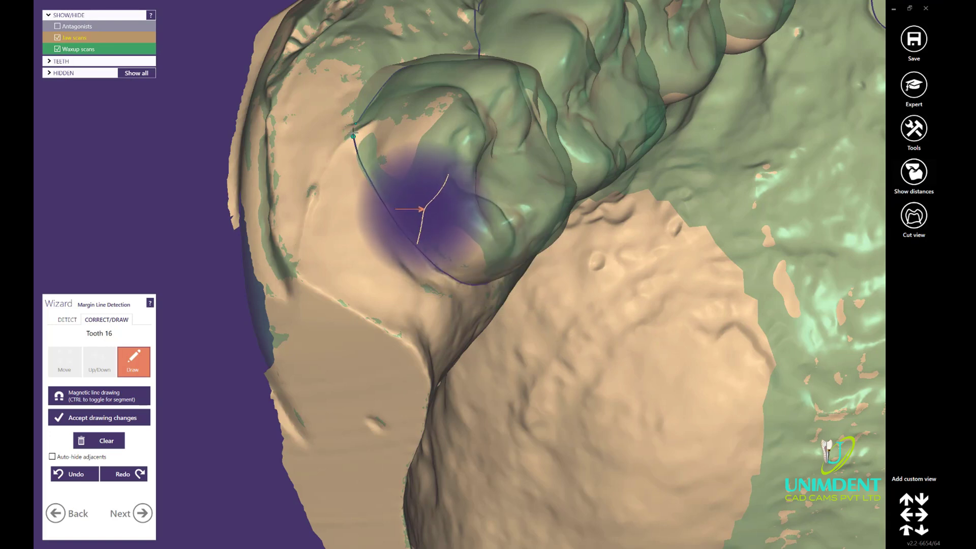
pyautogui.click(353, 132)
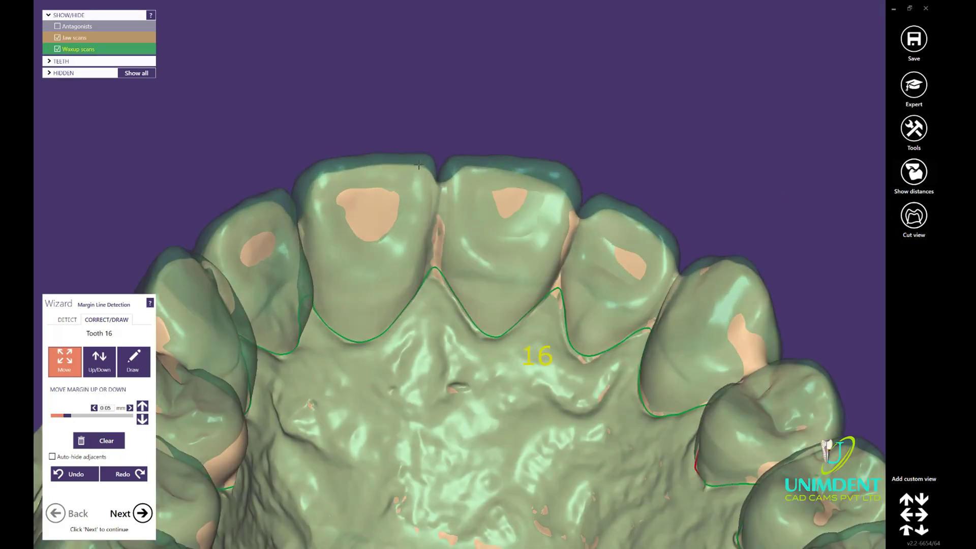
# Hide the waxup scan and examine the drawn margin line around the whole upper arch.
pyautogui.middleClick(462, 224)
pyautogui.moveTo(459, 234); pyautogui.dragTo(449, 294, button='right')
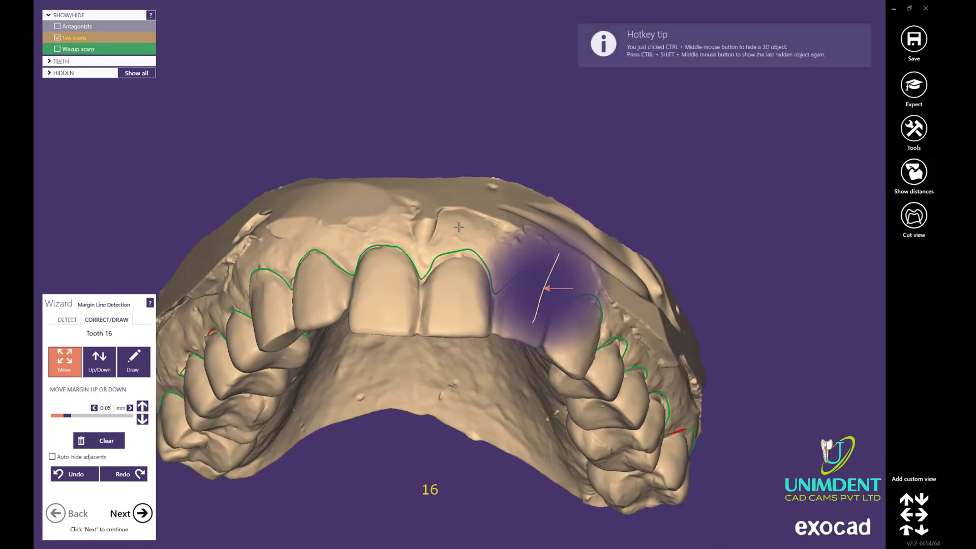
pyautogui.scroll(-3, 445, 305)
pyautogui.moveTo(437, 346); pyautogui.dragTo(432, 248, button='right')
pyautogui.scroll(-2, 437, 285)
pyautogui.moveTo(450, 432); pyautogui.dragTo(455, 342, button='middle')
pyautogui.moveTo(455, 342); pyautogui.dragTo(453, 338, button='right')
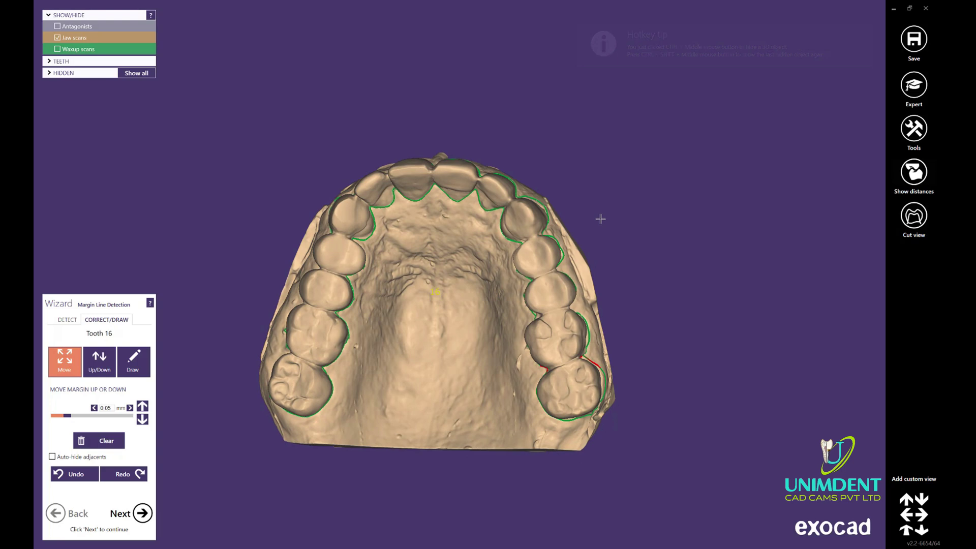
pyautogui.moveTo(600, 217); pyautogui.dragTo(600, 220, button='right')
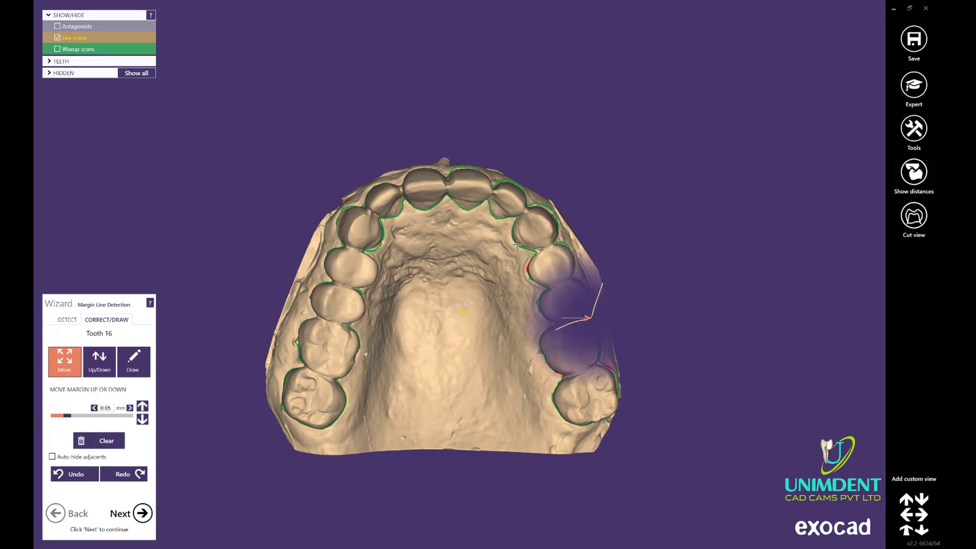
pyautogui.moveTo(630, 254); pyautogui.dragTo(580, 254, button='right')
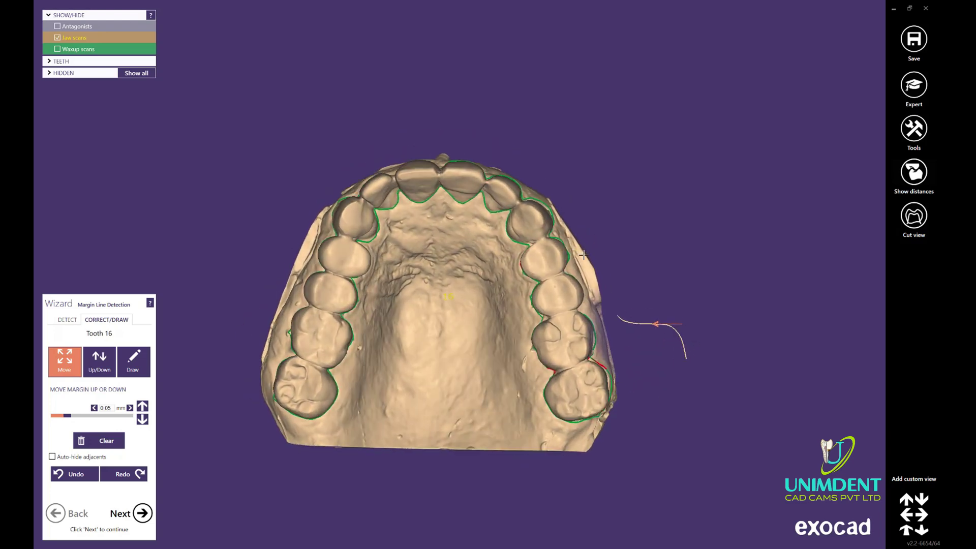
pyautogui.scroll(1, 495, 267)
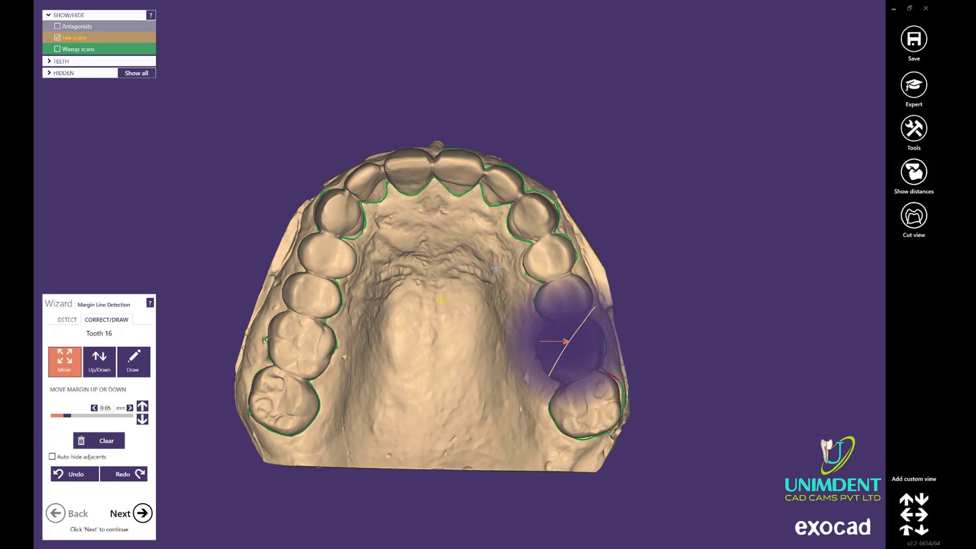
pyautogui.scroll(-2, 347, 295)
pyautogui.moveTo(344, 305)
pyautogui.mouseDown(button='right')
pyautogui.moveTo(370, 290)
pyautogui.moveTo(345, 297)
pyautogui.mouseUp(button='right')
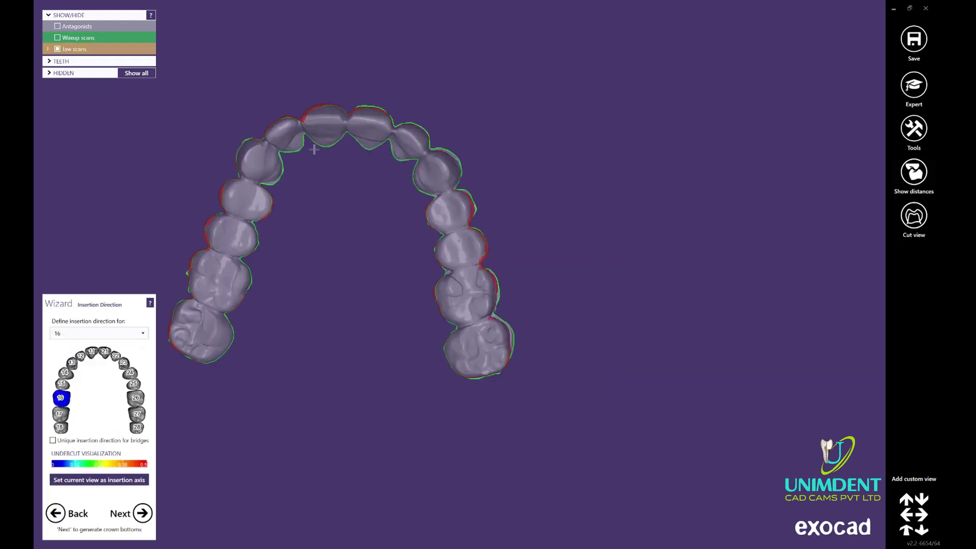
# Set the occlusal view as the insertion axis for tooth 16 and generate the crown bottoms.
pyautogui.moveTo(244, 150); pyautogui.dragTo(417, 168, button='right')
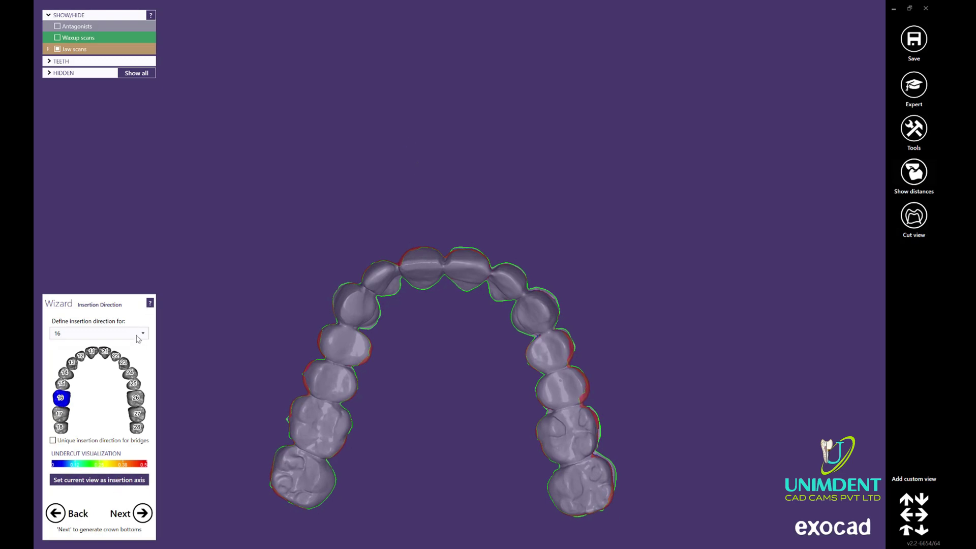
pyautogui.click(99, 480)
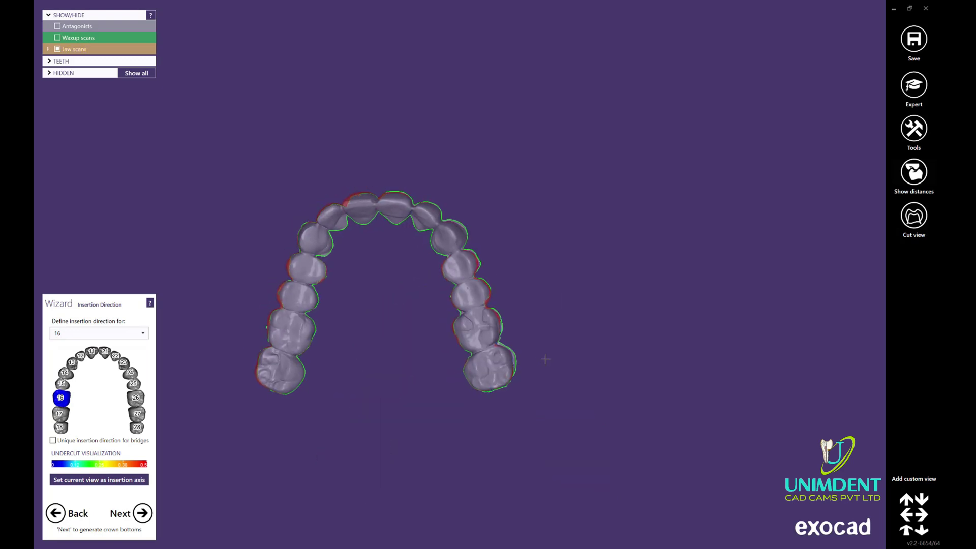
pyautogui.click(143, 513)
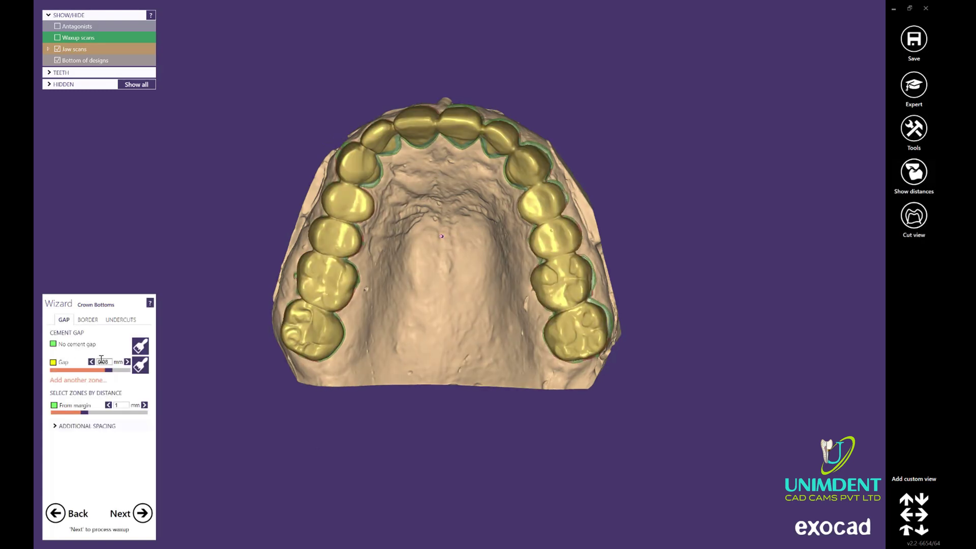
# Set the cement gap to 0.05 mm starting 0.4 mm from the margin, and edit the axial additional spacing.
pyautogui.click(112, 426)
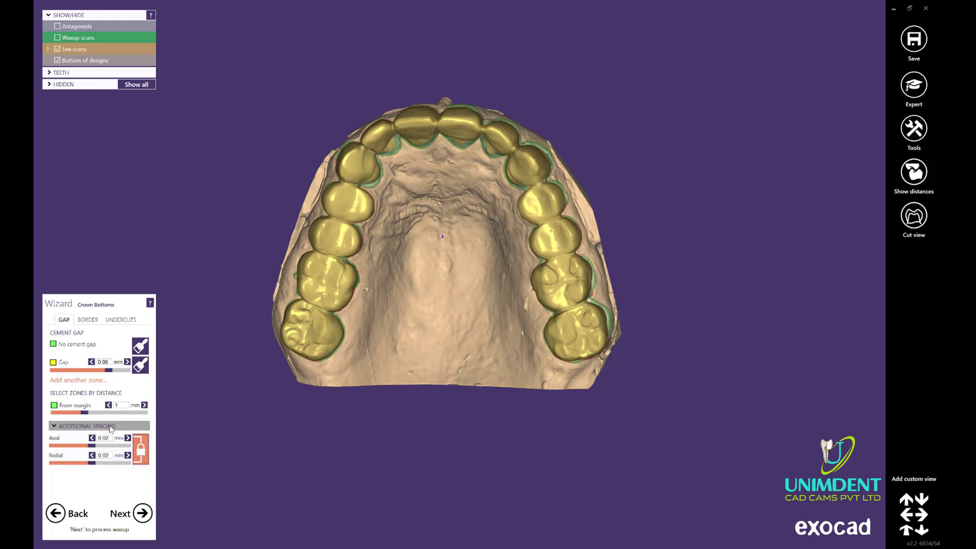
pyautogui.click(111, 362)
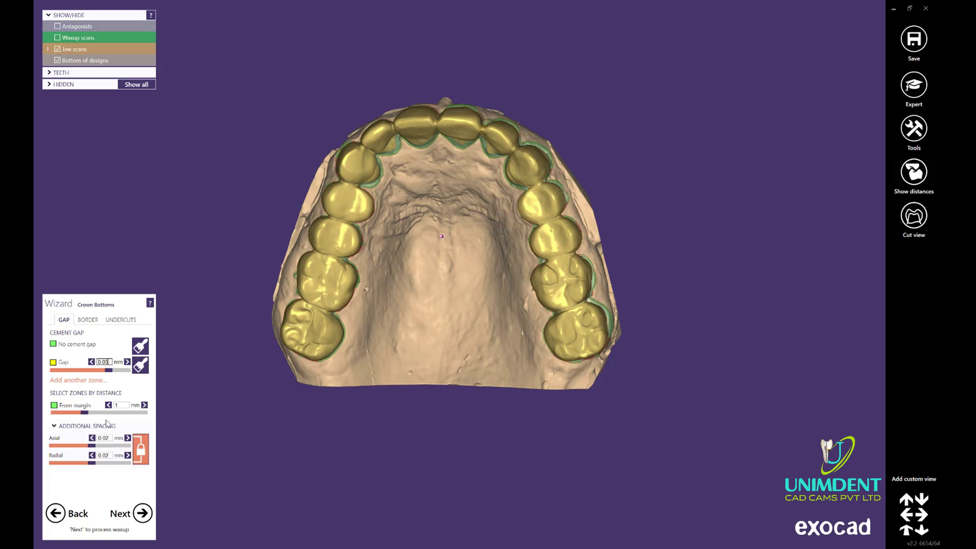
pyautogui.click(112, 440)
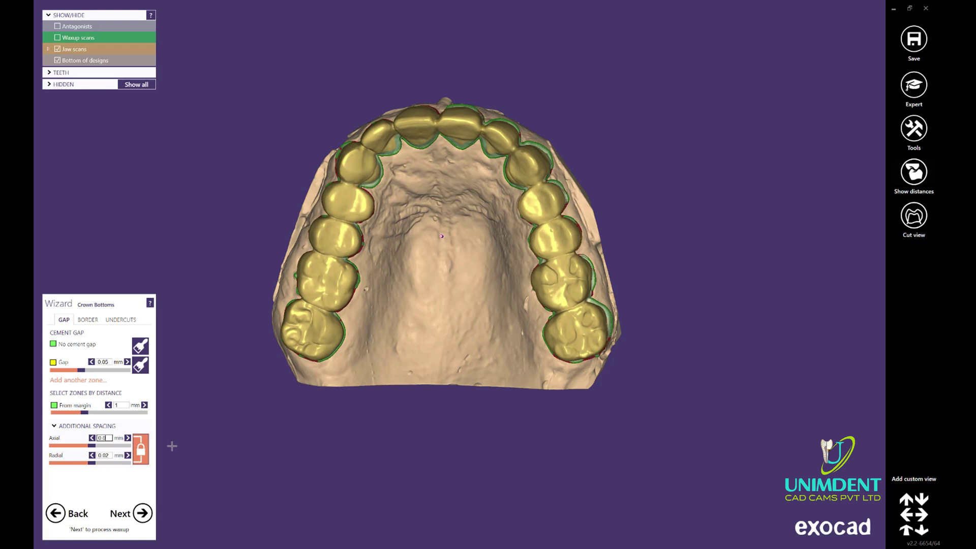
pyautogui.click(190, 454)
pyautogui.click(127, 407)
# Check the crown border parameters, then set the anticipated milling diameter to 1.05 mm and apply it to the crown bottoms.
pyautogui.click(90, 321)
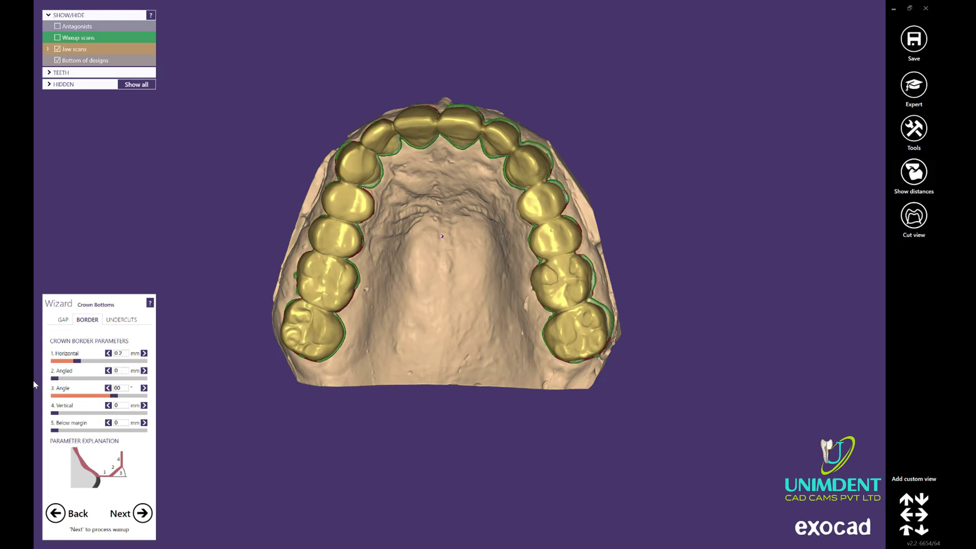
pyautogui.click(121, 320)
pyautogui.click(125, 423)
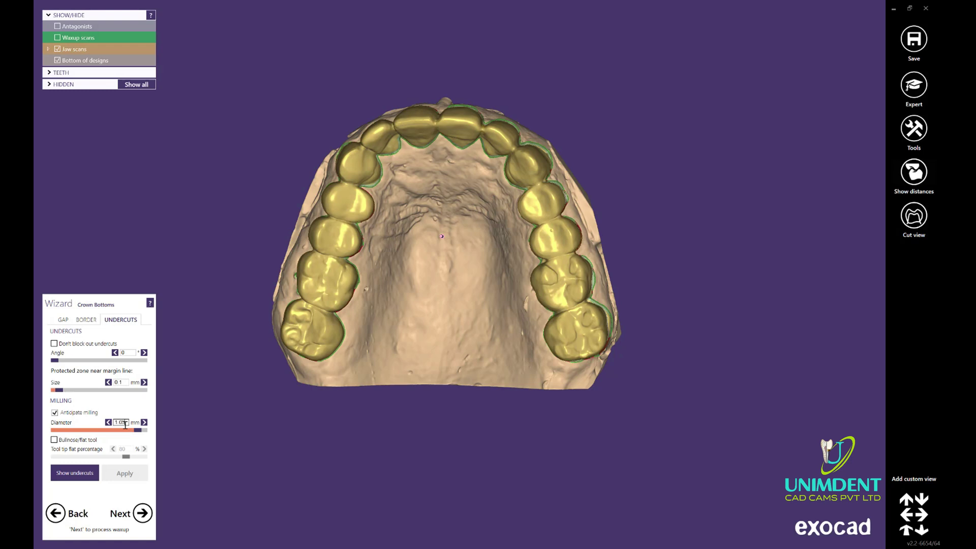
pyautogui.write('1.05')
pyautogui.press('Return')
pyautogui.click(128, 473)
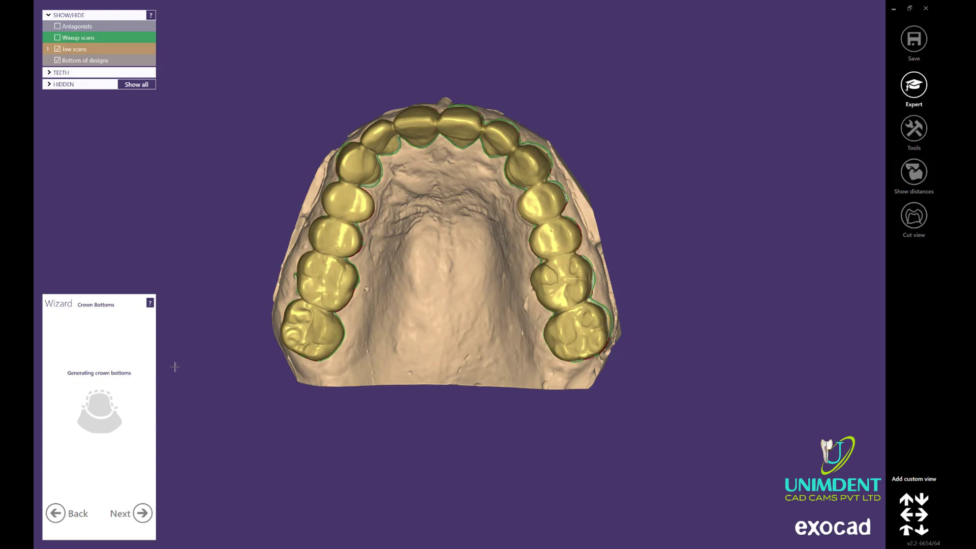
pyautogui.scroll(-2, 203, 350)
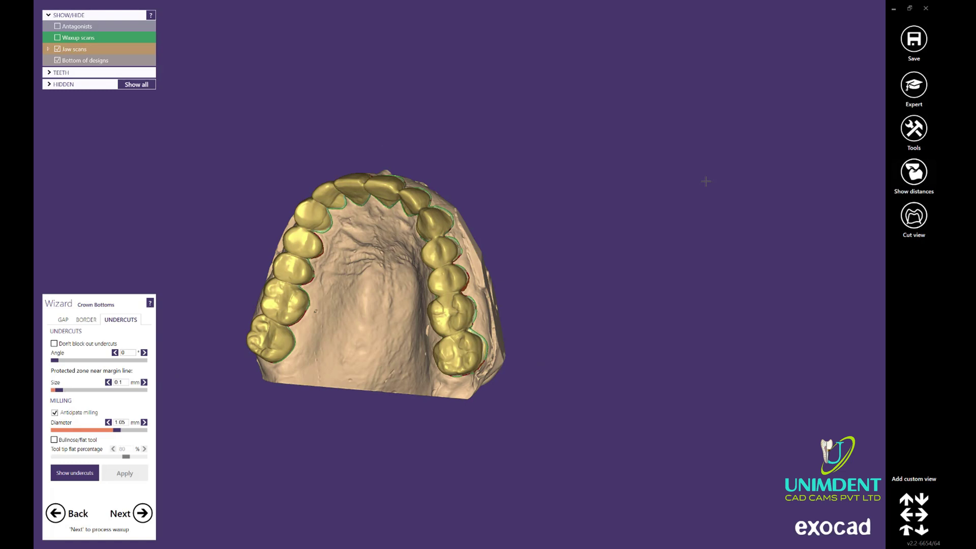
# Switch to expert mode and hide the antagonists, jaw scans, design bottoms and minimum thickness, leaving only the waxup scan shown.
pyautogui.click(916, 89)
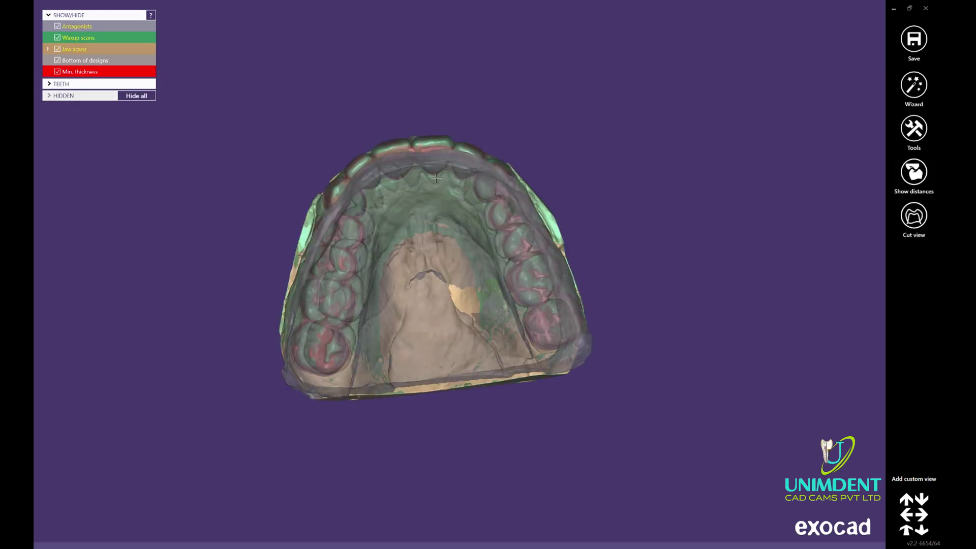
pyautogui.moveTo(437, 183); pyautogui.dragTo(433, 286, button='right')
pyautogui.click(58, 26)
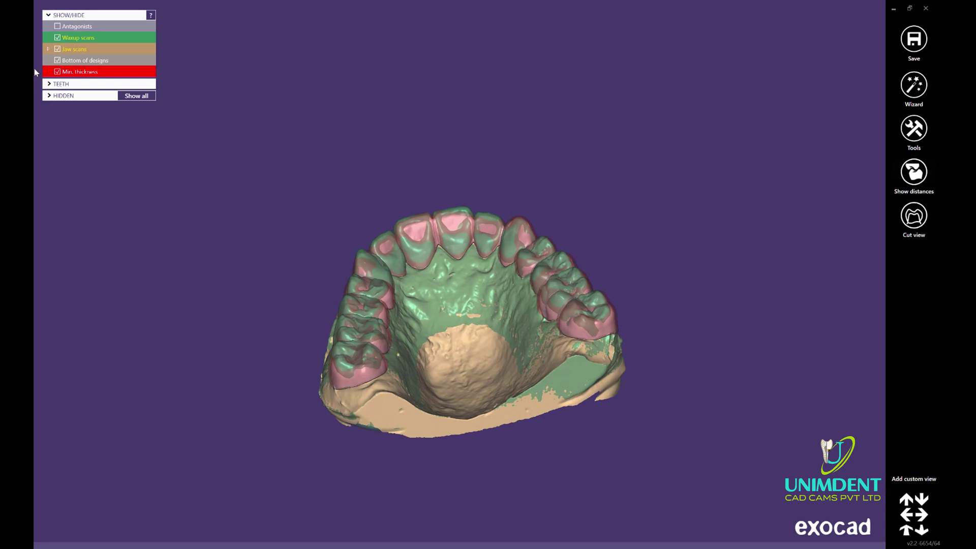
pyautogui.click(57, 49)
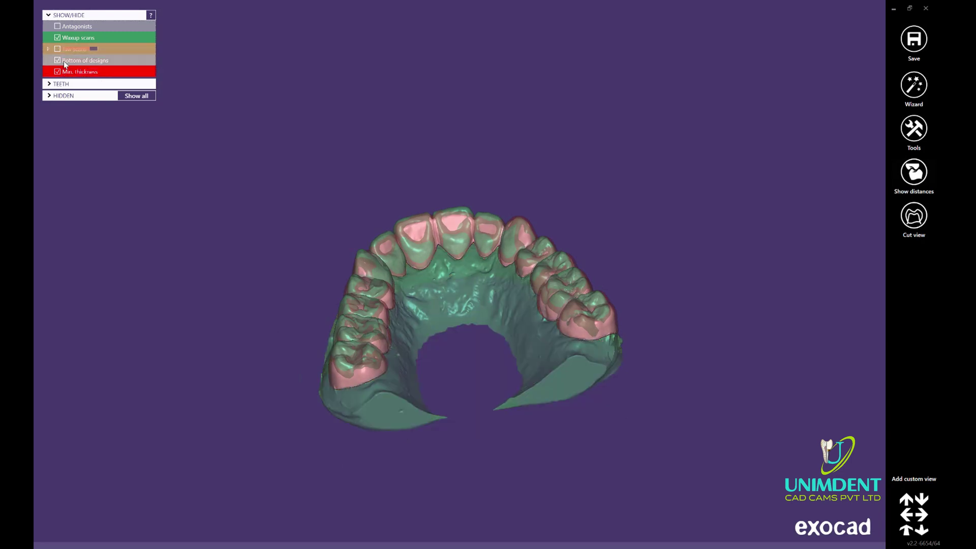
pyautogui.click(58, 60)
pyautogui.click(58, 71)
# Edit the waxup scan's mesh and cut away the palatal tissue along one side, from the canine to the last molar.
pyautogui.moveTo(508, 269); pyautogui.dragTo(397, 203, button='right')
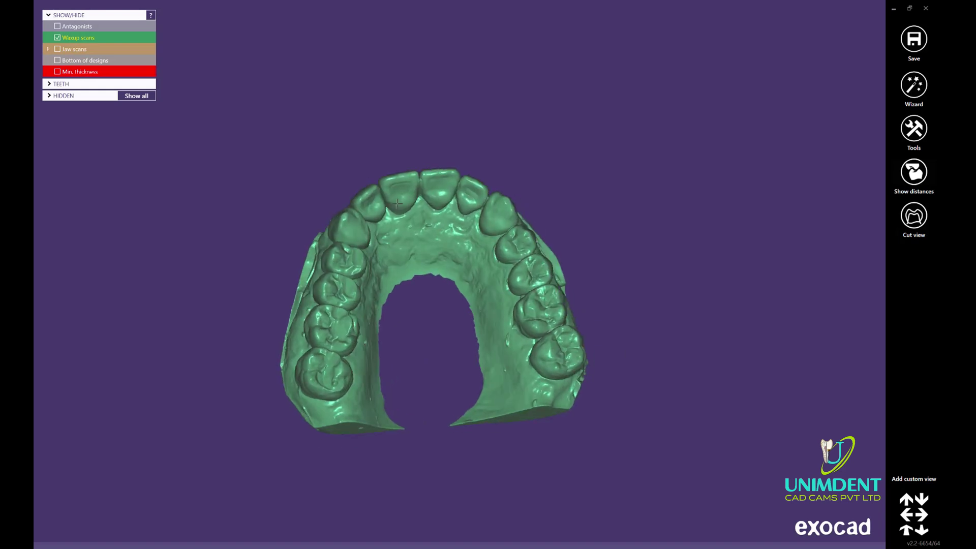
pyautogui.rightClick(401, 207)
pyautogui.click(405, 350)
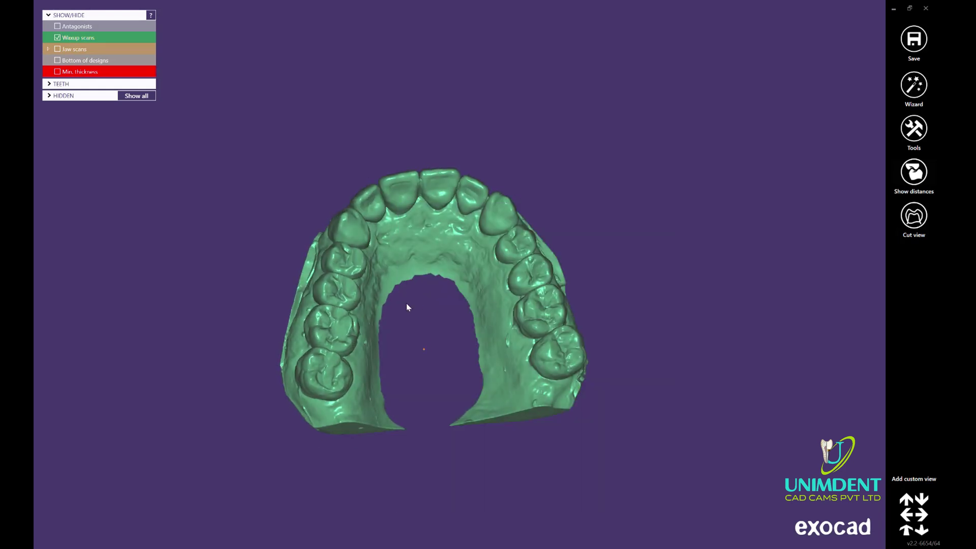
pyautogui.scroll(8, 389, 313)
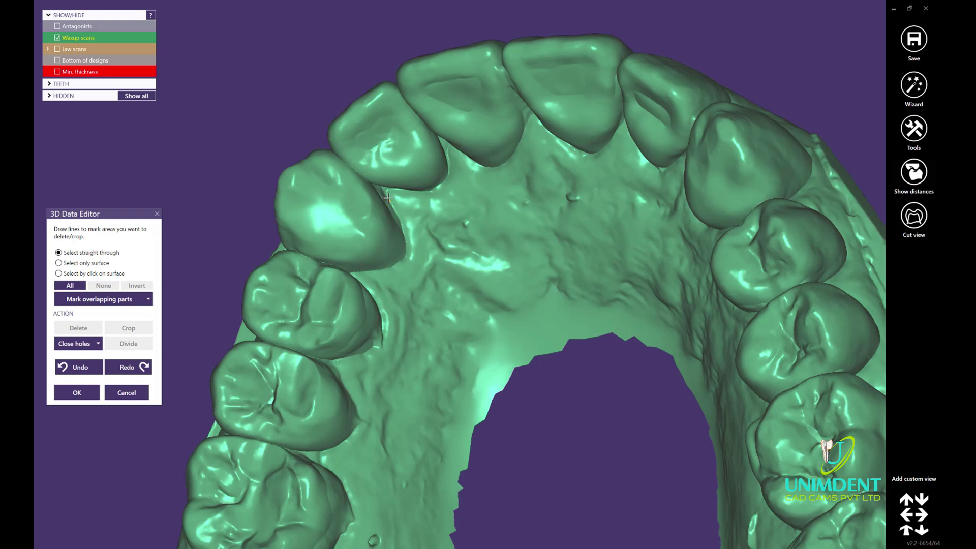
pyautogui.click(387, 197)
pyautogui.click(414, 234)
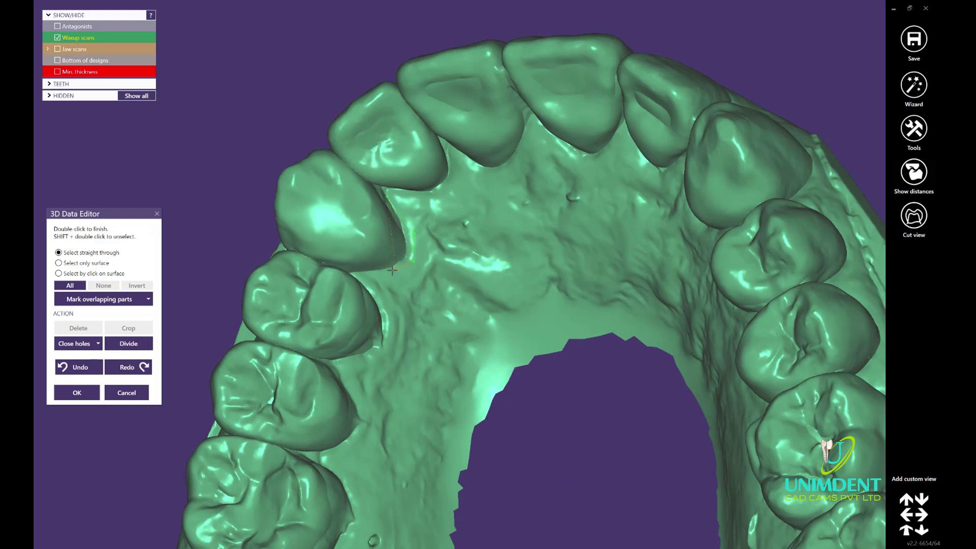
pyautogui.moveTo(357, 274); pyautogui.dragTo(383, 324)
pyautogui.moveTo(327, 361)
pyautogui.mouseDown()
pyautogui.moveTo(347, 381)
pyautogui.moveTo(355, 430)
pyautogui.mouseUp()
pyautogui.moveTo(327, 467); pyautogui.dragTo(358, 453, button='right')
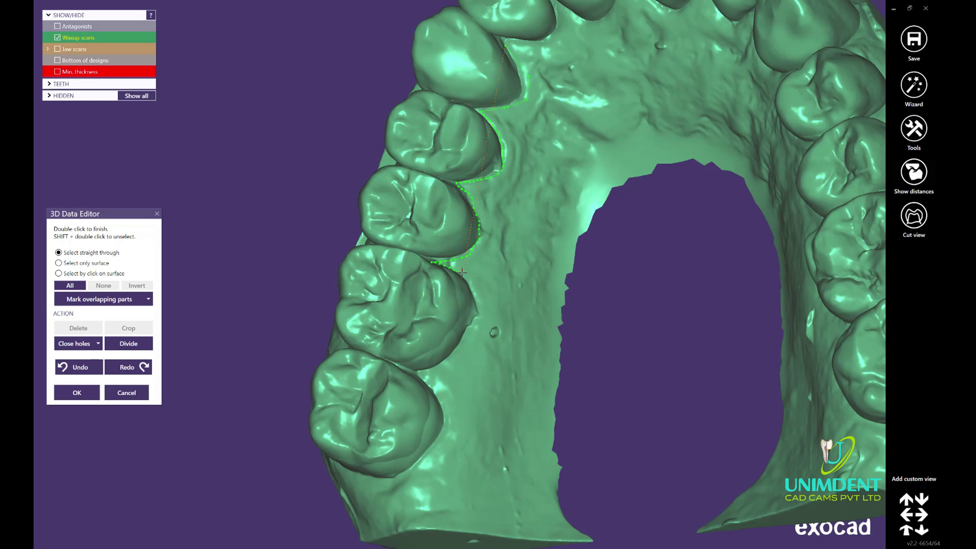
pyautogui.moveTo(463, 280)
pyautogui.mouseDown()
pyautogui.moveTo(476, 311)
pyautogui.moveTo(423, 375)
pyautogui.moveTo(442, 394)
pyautogui.mouseUp()
pyautogui.moveTo(451, 456)
pyautogui.mouseDown()
pyautogui.moveTo(399, 474)
pyautogui.moveTo(584, 506)
pyautogui.moveTo(587, 162)
pyautogui.moveTo(525, 60)
pyautogui.mouseUp()
pyautogui.doubleClick(516, 50)
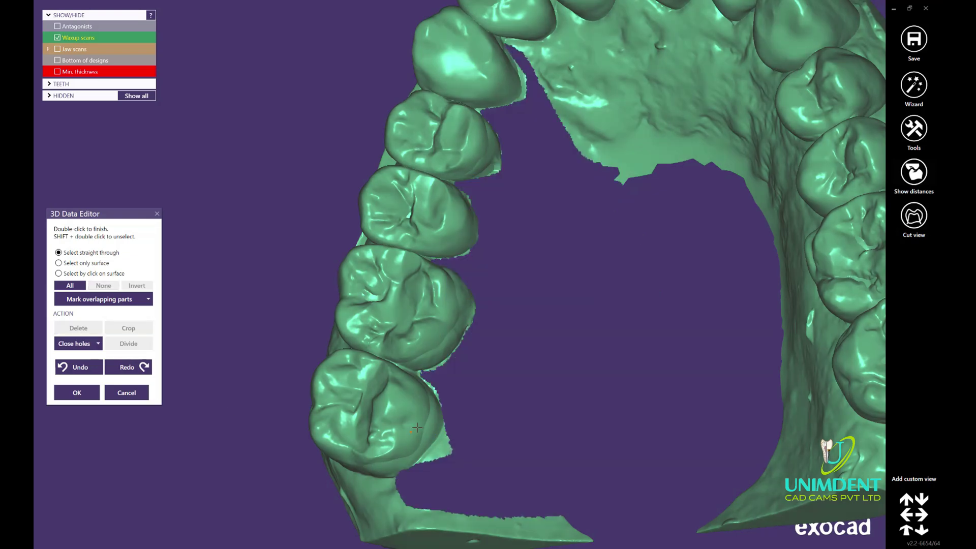
# Mark and delete the leftover piece of tissue beside the last molar of the trimmed side.
pyautogui.moveTo(436, 396)
pyautogui.mouseDown()
pyautogui.moveTo(445, 419)
pyautogui.moveTo(432, 455)
pyautogui.moveTo(465, 475)
pyautogui.moveTo(475, 428)
pyautogui.moveTo(446, 417)
pyautogui.mouseUp()
pyautogui.doubleClick(447, 416)
pyautogui.click(75, 329)
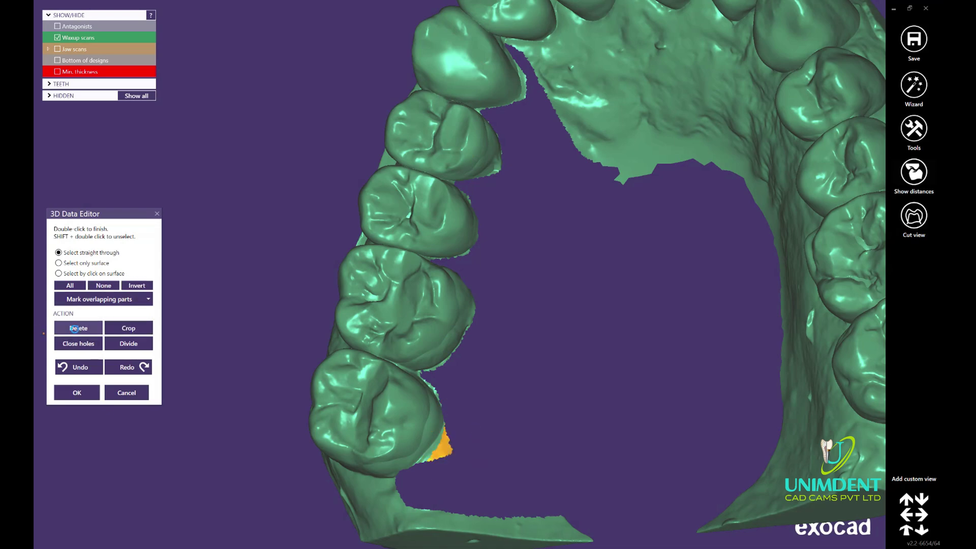
# Remove the remaining gingiva around the arch so that only the teeth are kept in the waxup scan, and accept the edit.
pyautogui.scroll(-3, 328, 298)
pyautogui.moveTo(328, 298); pyautogui.dragTo(401, 305, button='right')
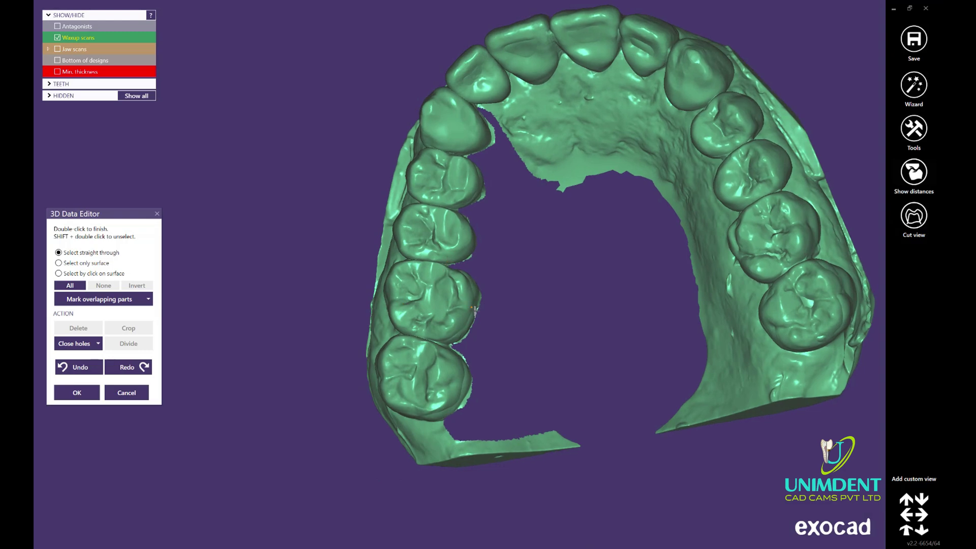
pyautogui.moveTo(454, 290); pyautogui.dragTo(453, 294, button='right')
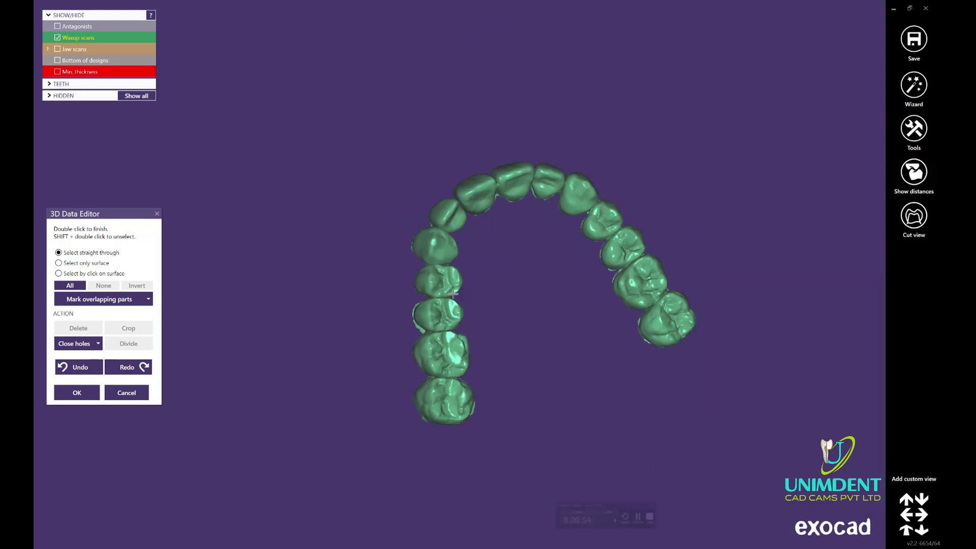
pyautogui.moveTo(432, 305); pyautogui.dragTo(422, 311, button='right')
pyautogui.moveTo(335, 298); pyautogui.dragTo(348, 264, button='right')
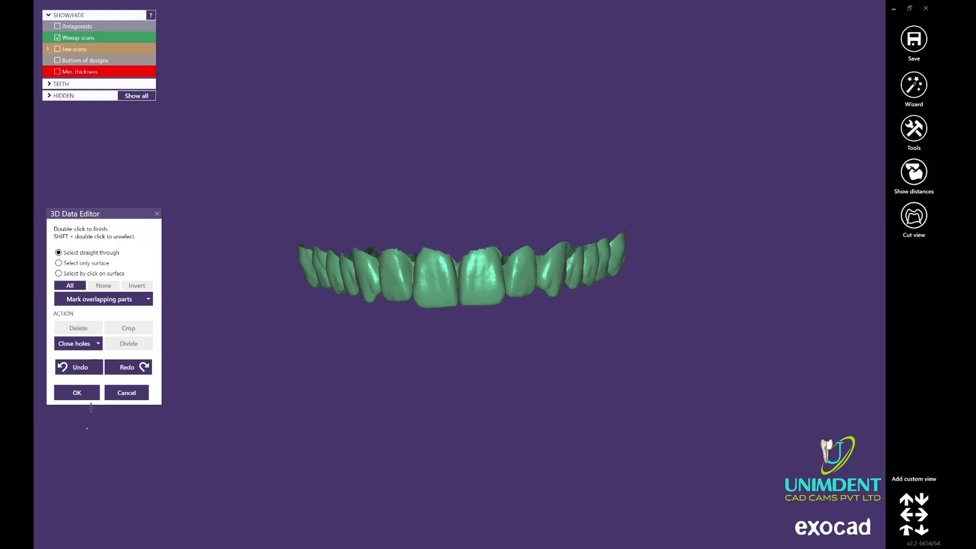
pyautogui.click(75, 388)
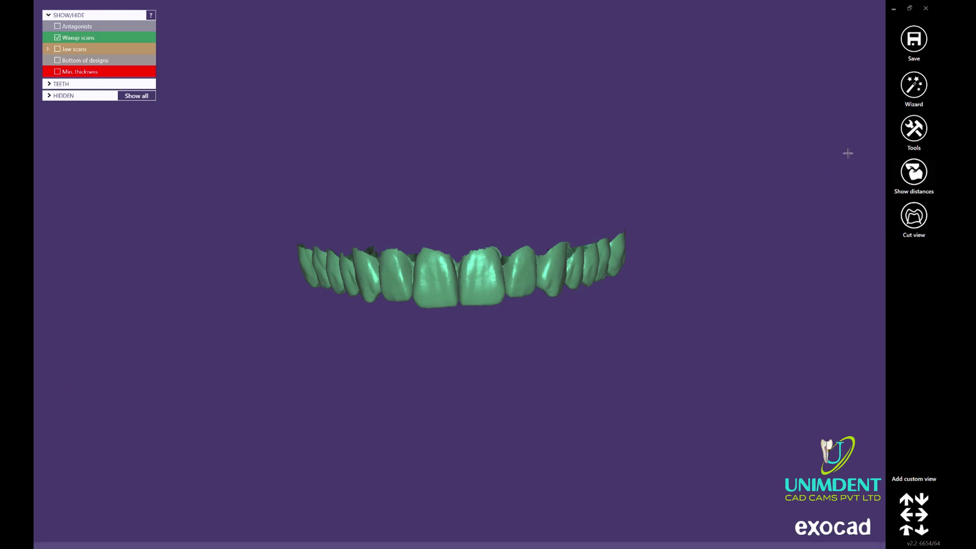
# Return to the wizard and process the trimmed waxup with the current crown bottom settings.
pyautogui.click(913, 85)
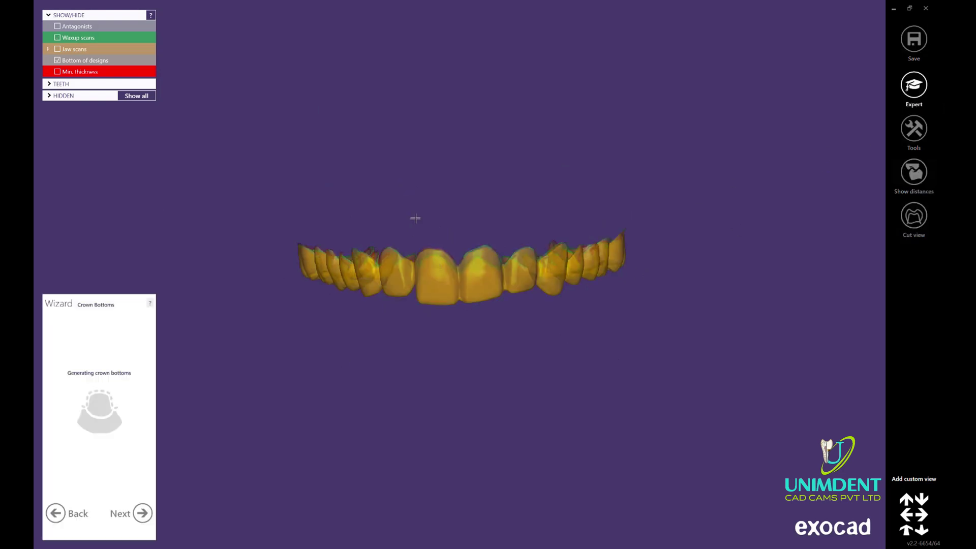
pyautogui.scroll(1, 372, 292)
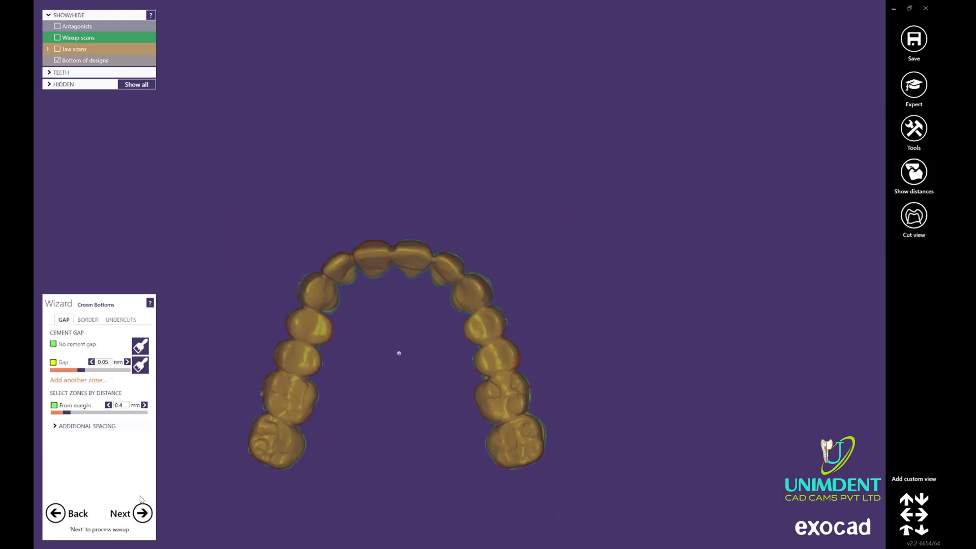
pyautogui.click(143, 514)
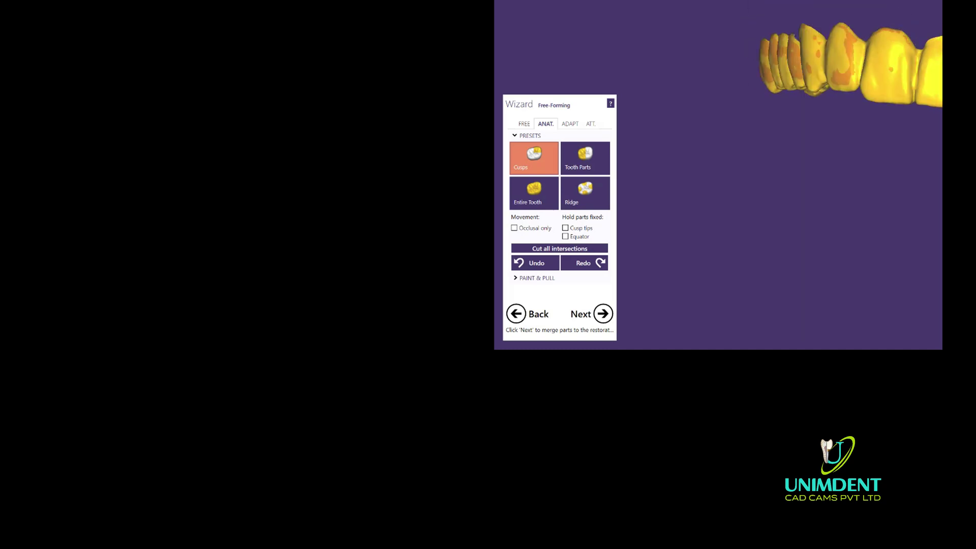
# Examine the posterior teeth of the temporary from the front and occlusal sides in the free-forming stage.
pyautogui.scroll(-3, 853, 188)
pyautogui.moveTo(854, 188); pyautogui.dragTo(857, 11, button='right')
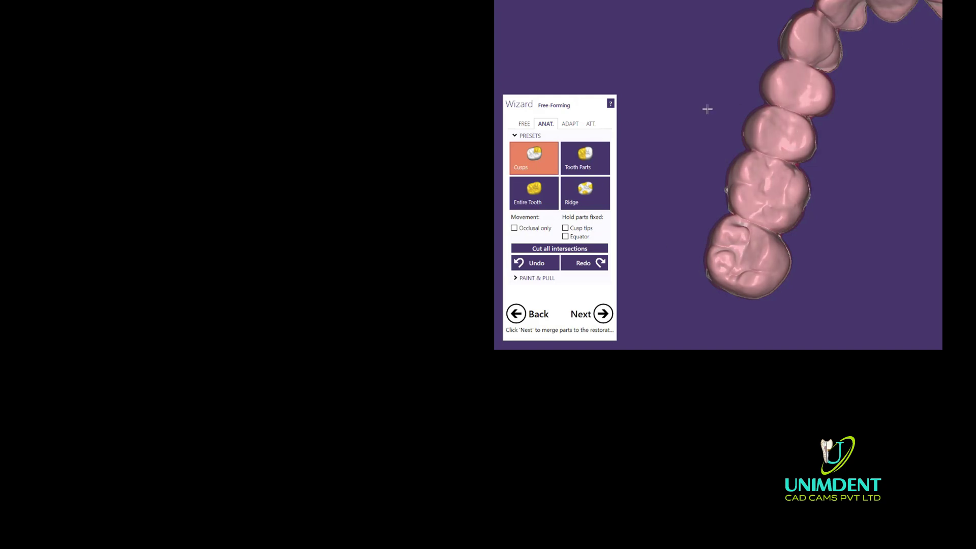
pyautogui.scroll(-2, 701, 35)
pyautogui.moveTo(767, 91); pyautogui.dragTo(770, 42, button='right')
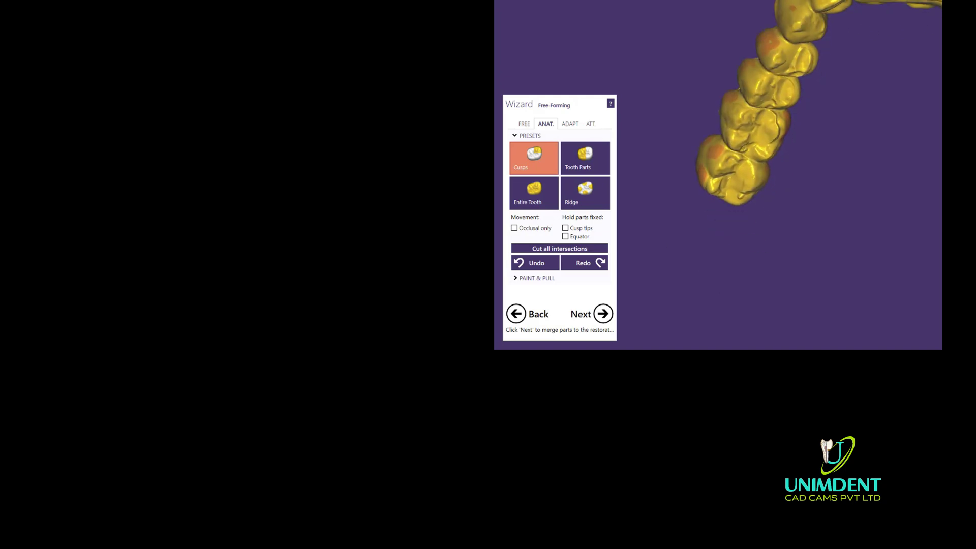
pyautogui.moveTo(823, 178); pyautogui.dragTo(795, 76, button='right')
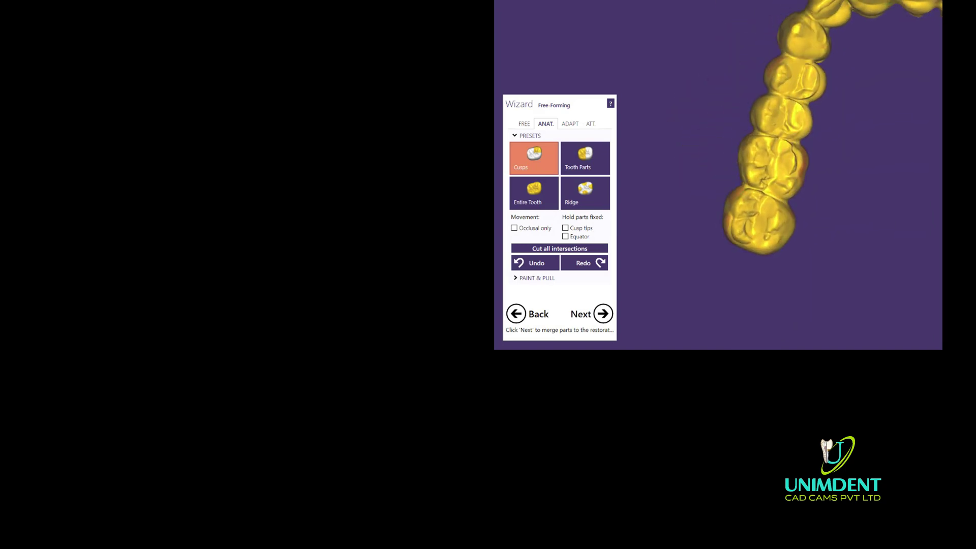